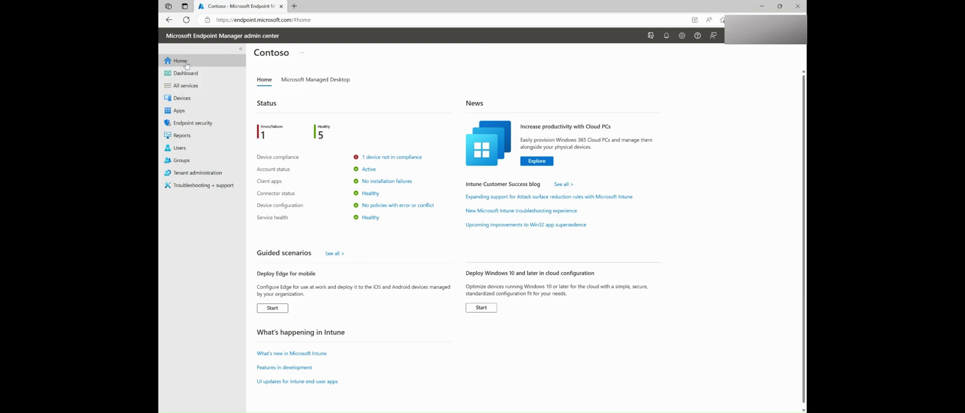
- Start a new Windows 10 and later configuration profile, first picking the Templates type
click(182, 98)
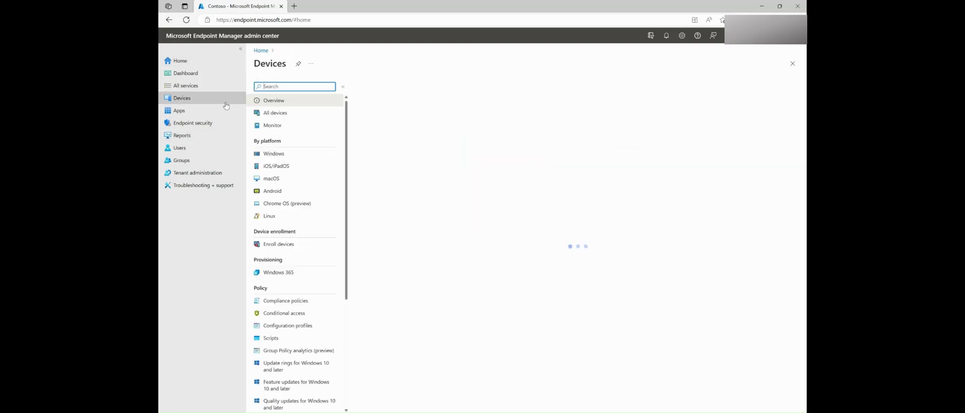
click(333, 327)
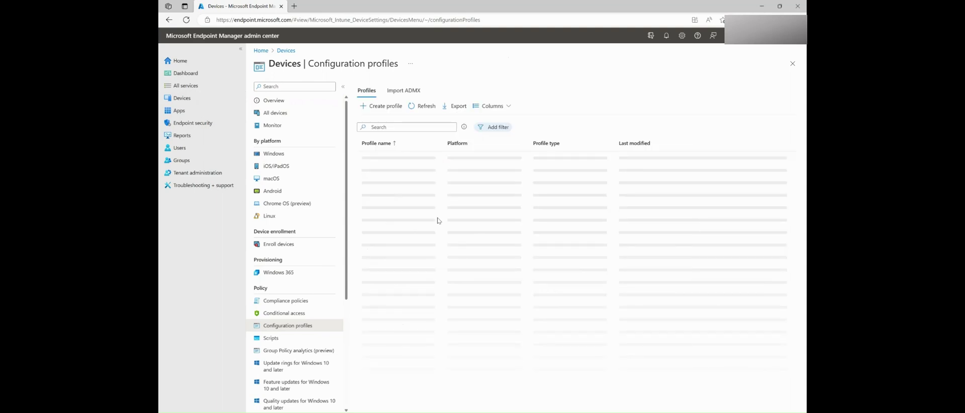
click(392, 107)
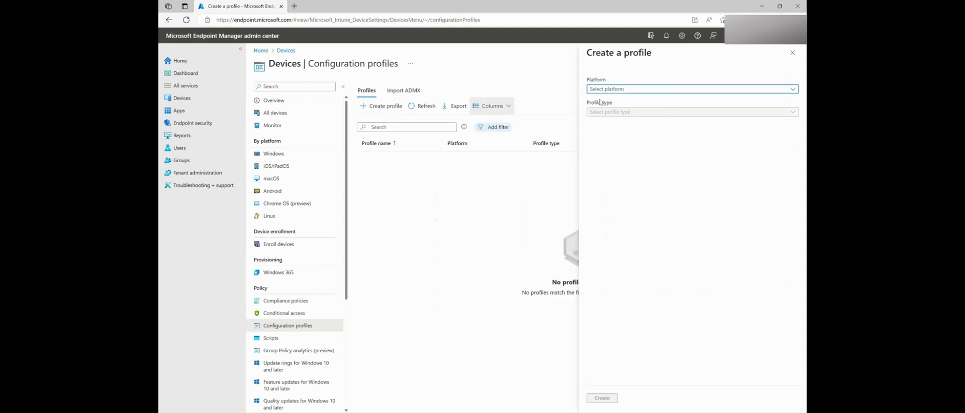
click(681, 90)
click(653, 164)
click(654, 113)
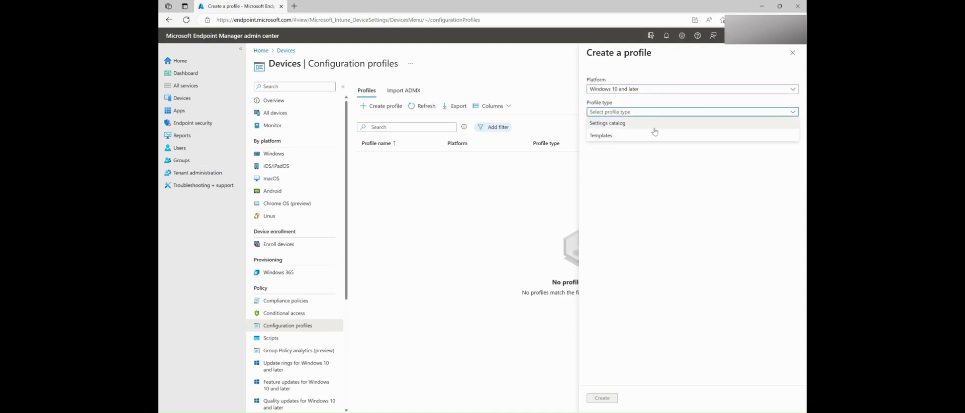
click(653, 140)
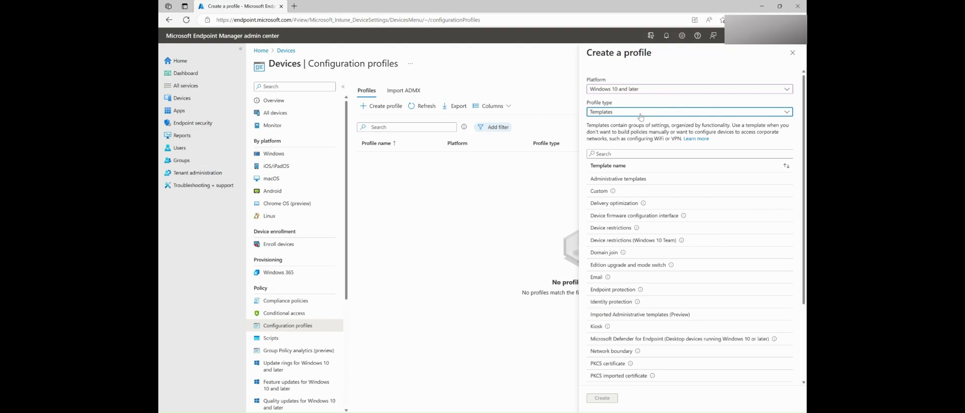
- Switch the profile type to Settings catalog, keep Windows 10 and later, and create it
click(640, 117)
click(639, 124)
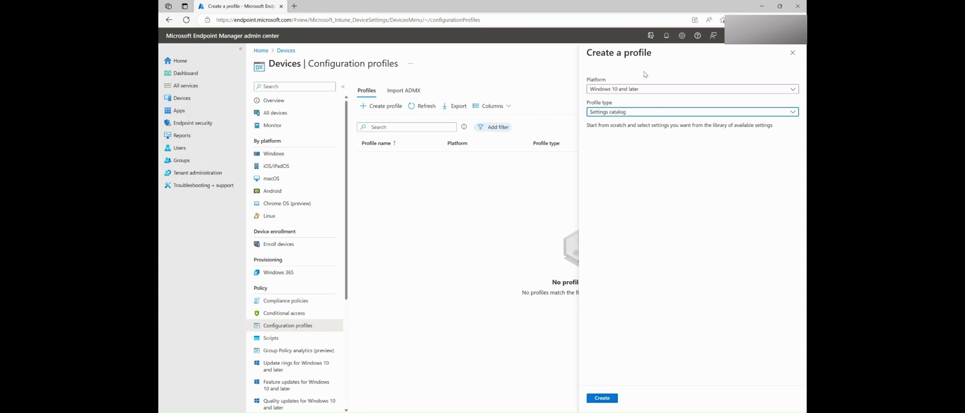
click(657, 91)
click(640, 167)
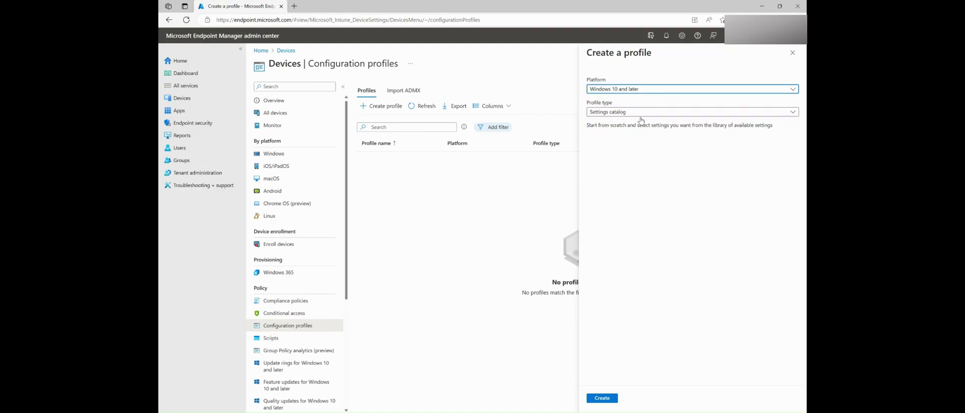
click(642, 113)
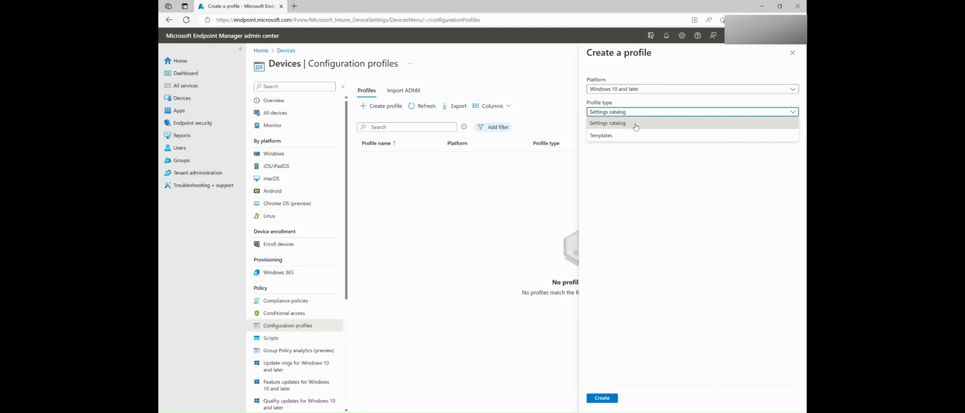
click(636, 124)
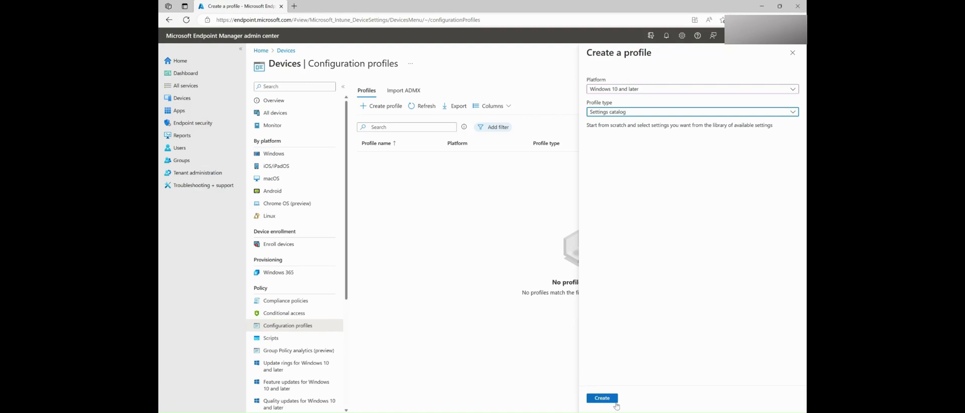
click(603, 398)
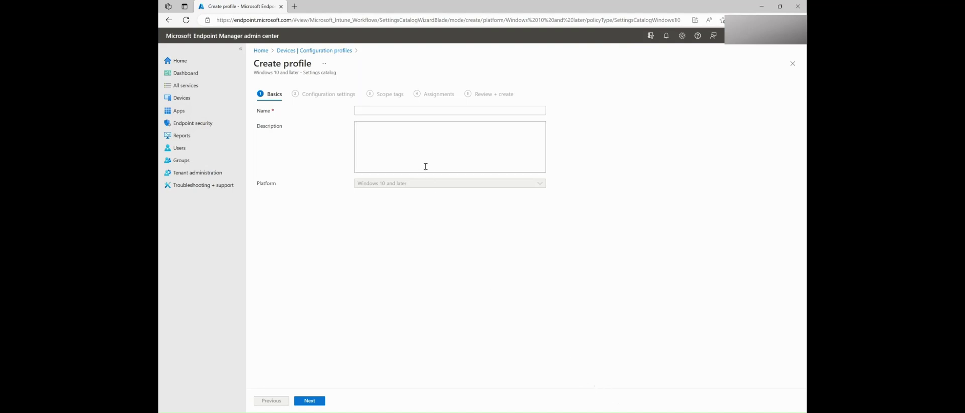
- Name the profile 'test' with description 'test' and continue to Configuration settings
click(416, 115)
text(test)
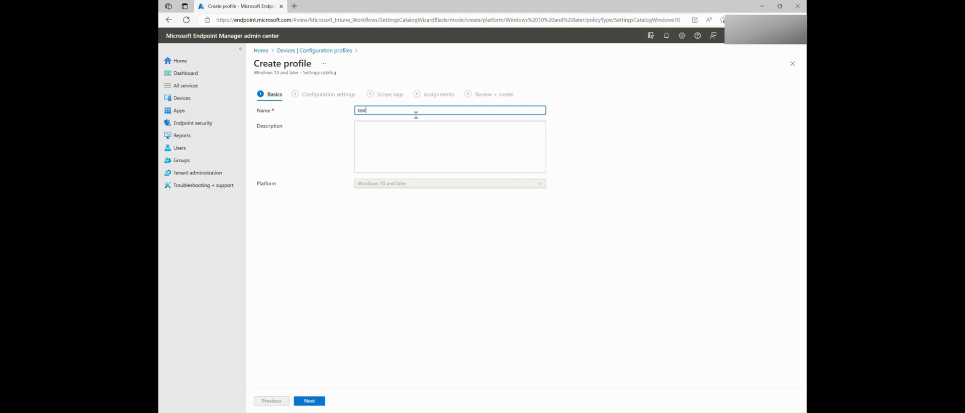
key(Tab)
text(tes)
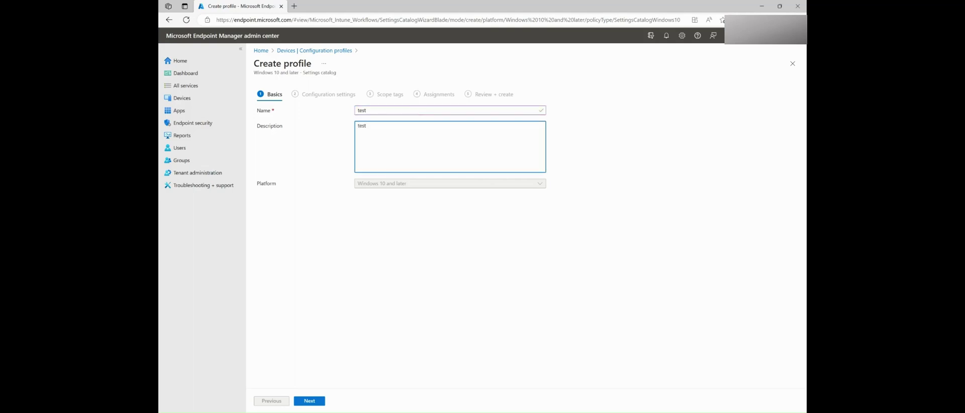
click(312, 401)
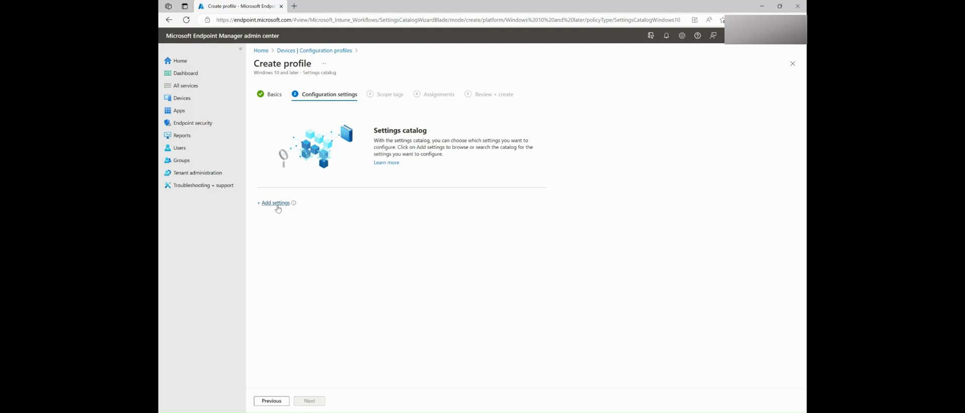
- Search the settings picker for 'Windows Hello for Business' and show that category
click(277, 205)
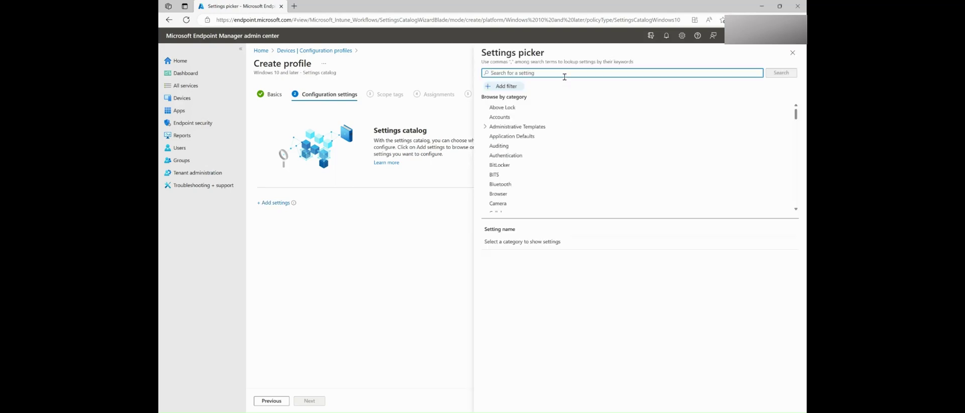
text(Windows Hello for Business)
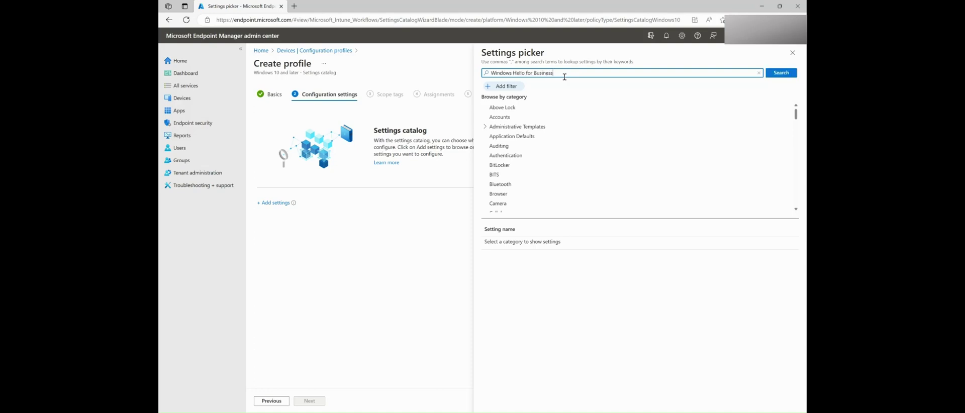
key(Return)
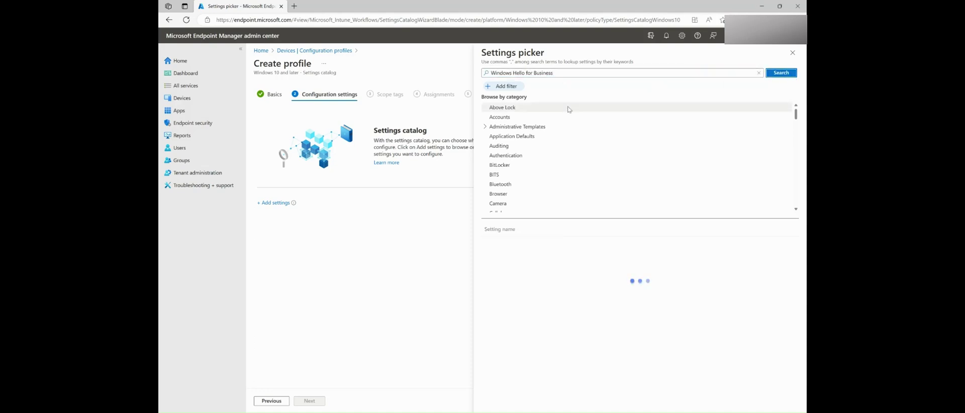
click(524, 108)
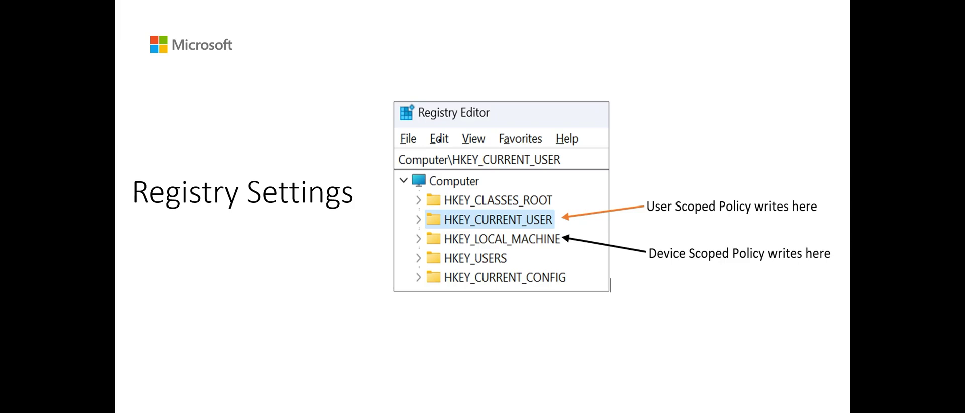
- Advance to the slide tabulating scope, assignment and expected behavior outcomes
key(Right)
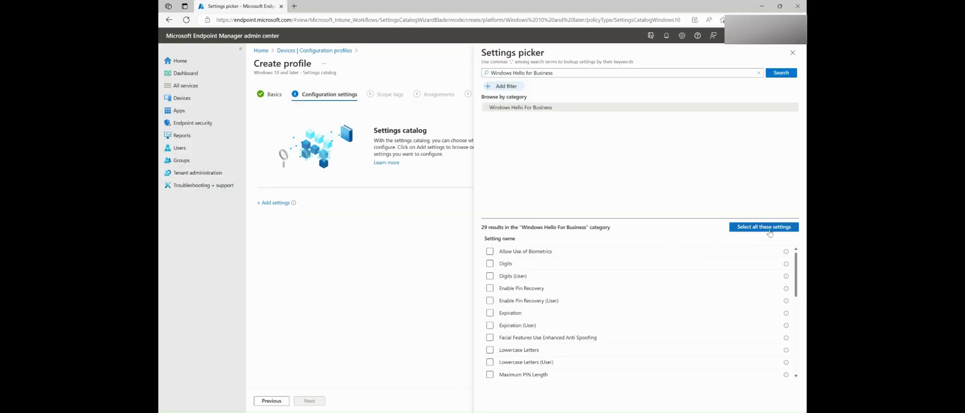
- Add all Windows Hello for Business settings and assign the IT Team and Sales Team scope tags
click(768, 227)
click(309, 401)
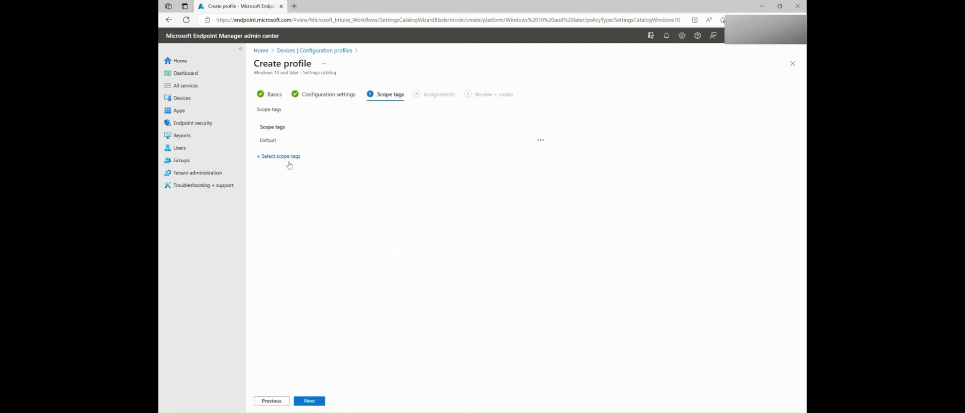
click(289, 161)
click(697, 161)
click(686, 169)
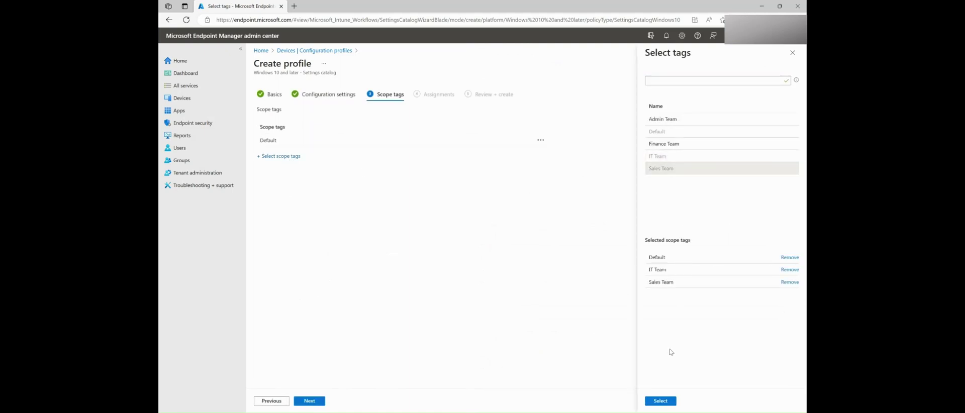
click(660, 402)
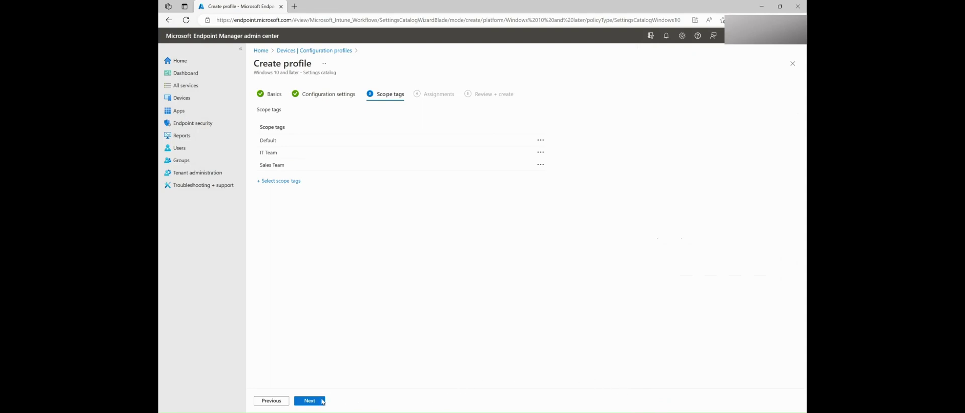
- Move past Assignments to the Review + create summary of profile 'test'
click(322, 401)
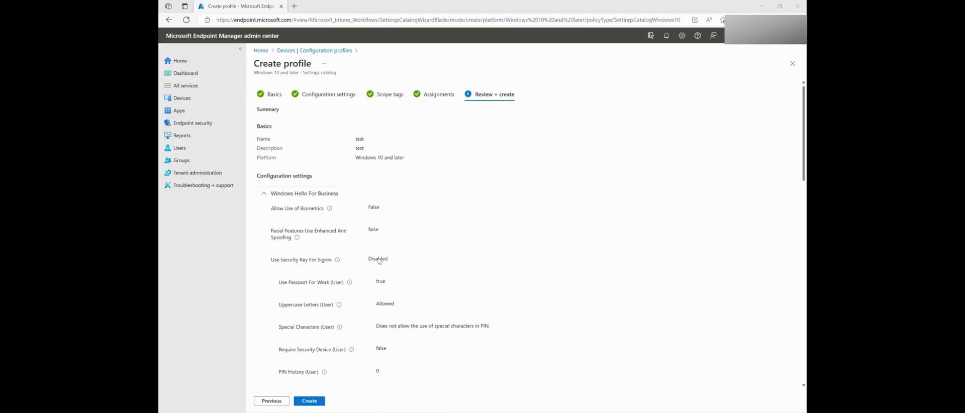
- Create the 'test' profile, then view the Devices Monitor assignment status page
click(317, 402)
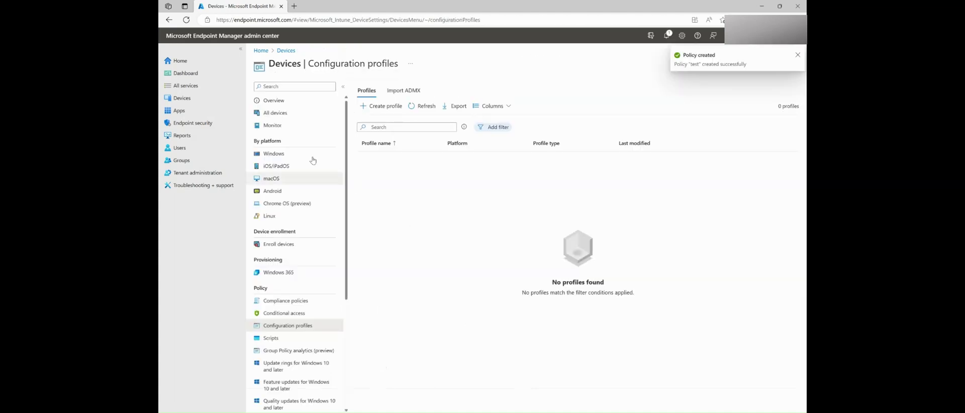
click(310, 104)
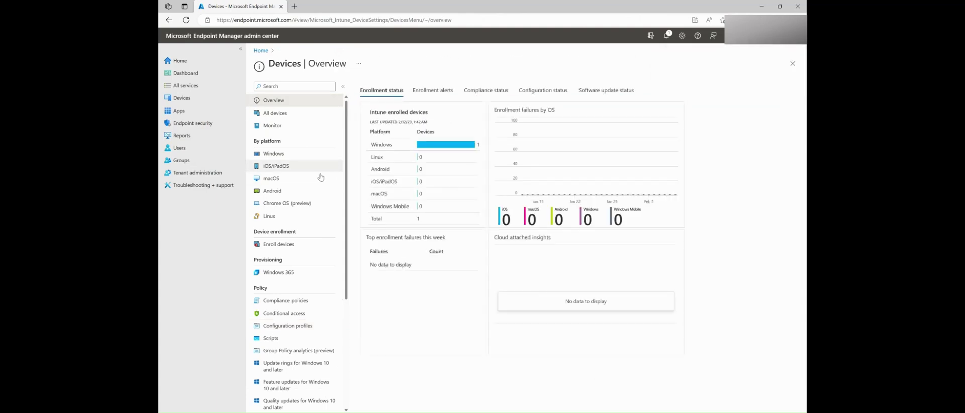
click(310, 126)
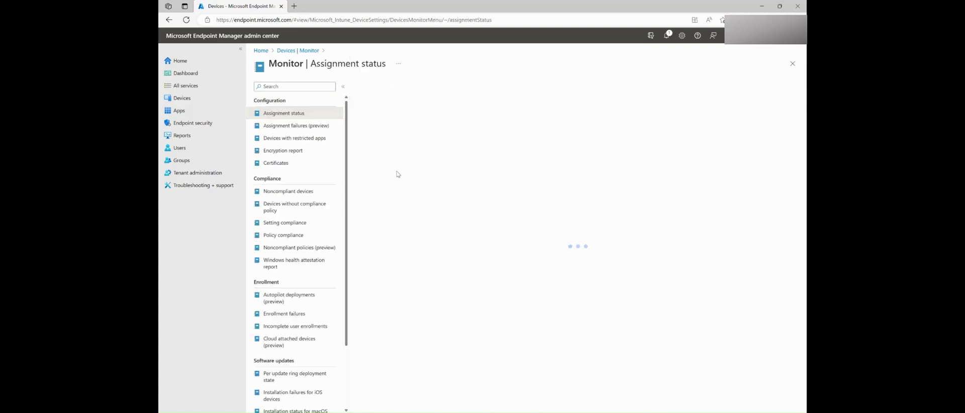